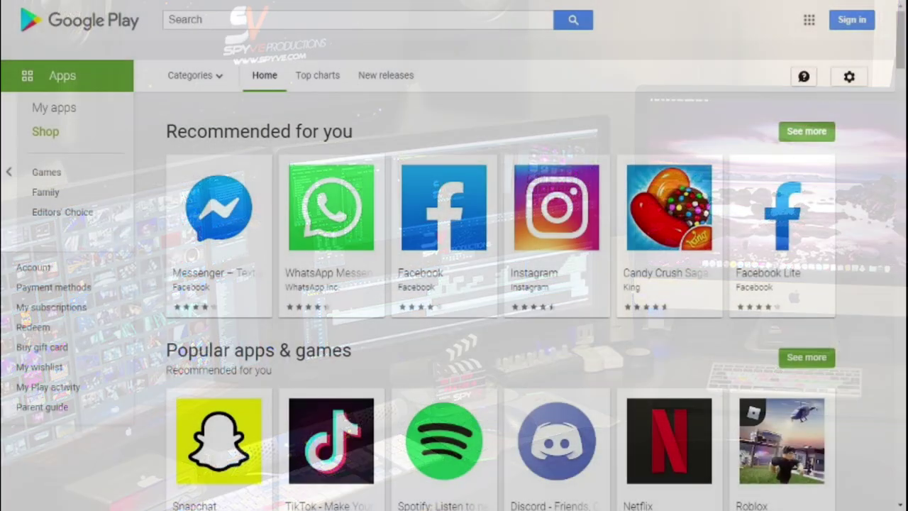
- Scroll the Play Store home page down until the From the editors and Maps & GPS rows show
scroll(454, 283, down, 1)
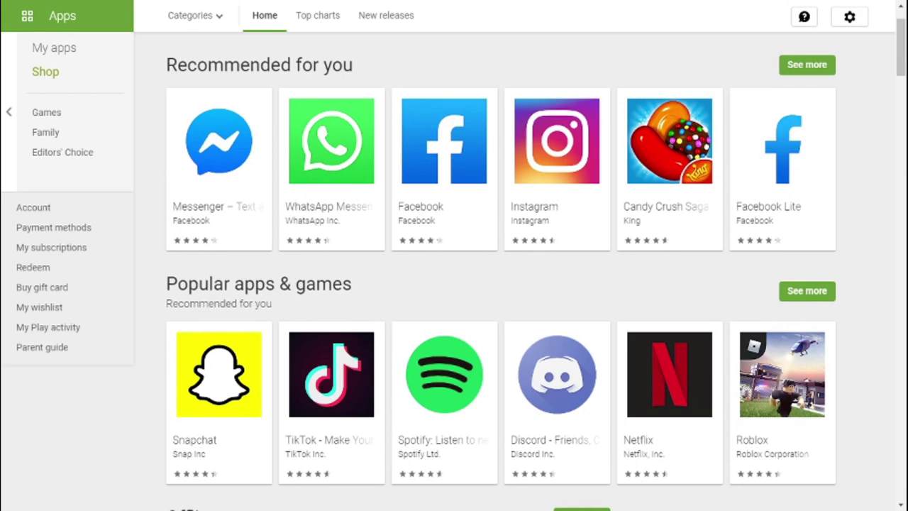
scroll(497, 284, down, 1)
scroll(497, 284, down, 2)
scroll(497, 284, down, 2)
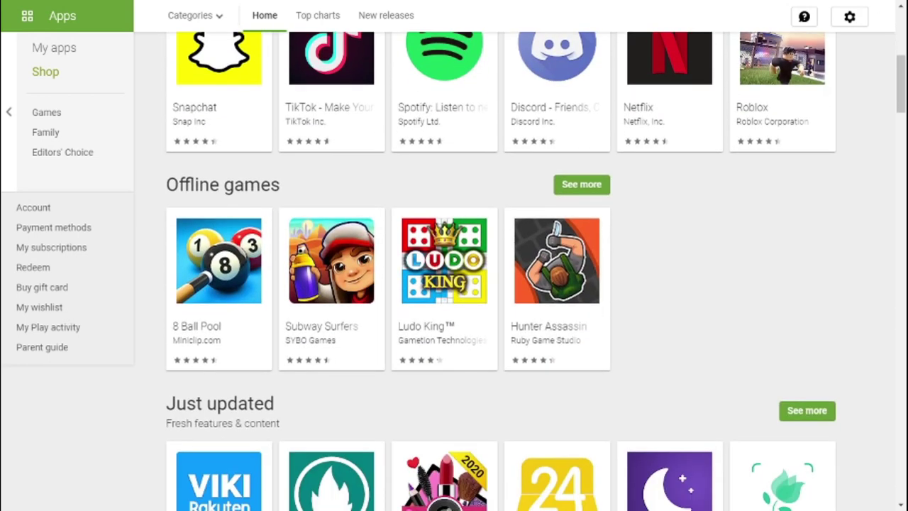
scroll(497, 284, down, 2)
scroll(497, 283, down, 1)
scroll(497, 284, down, 1)
scroll(497, 284, down, 4)
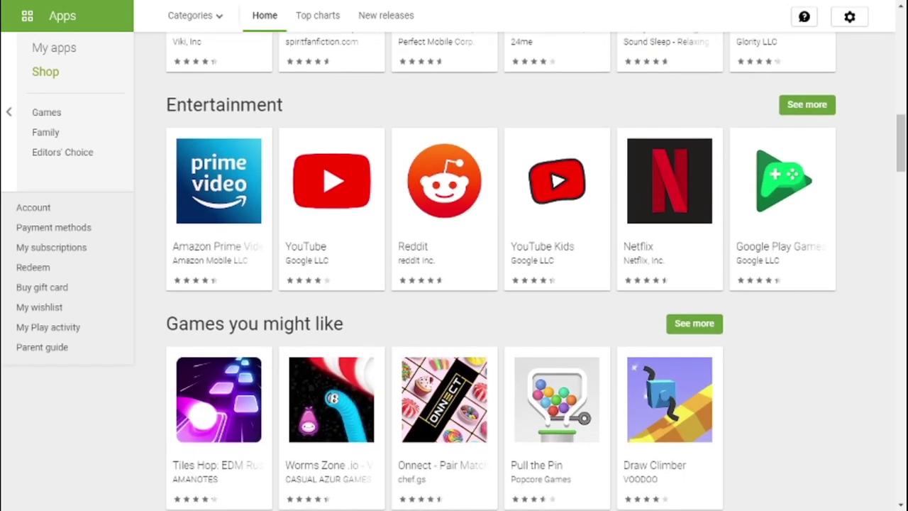
scroll(497, 284, down, 1)
scroll(497, 284, down, 3)
scroll(497, 284, down, 2)
scroll(497, 284, down, 1)
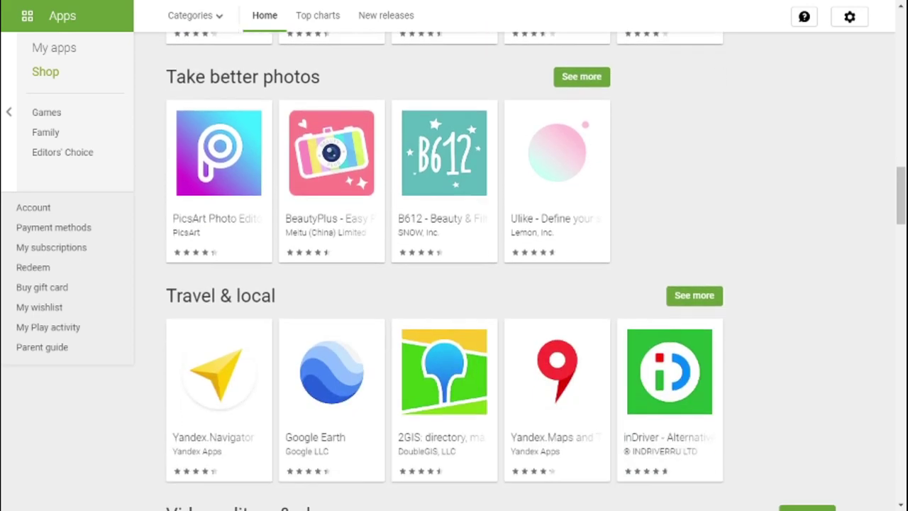
scroll(496, 284, down, 4)
scroll(497, 284, down, 1)
scroll(497, 284, down, 3)
scroll(497, 284, down, 2)
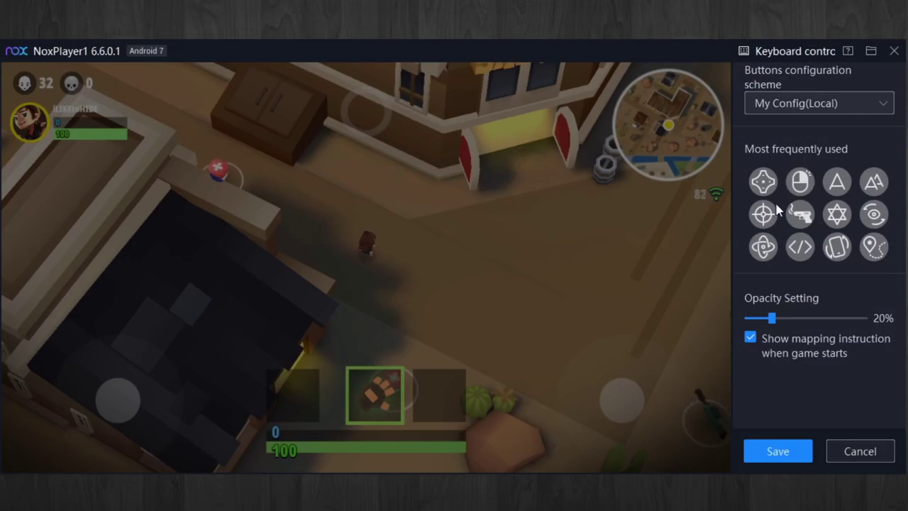
- Place the WASD pad at lower left and the right-mouse control at lower right, then save
drag(764, 182, 118, 403)
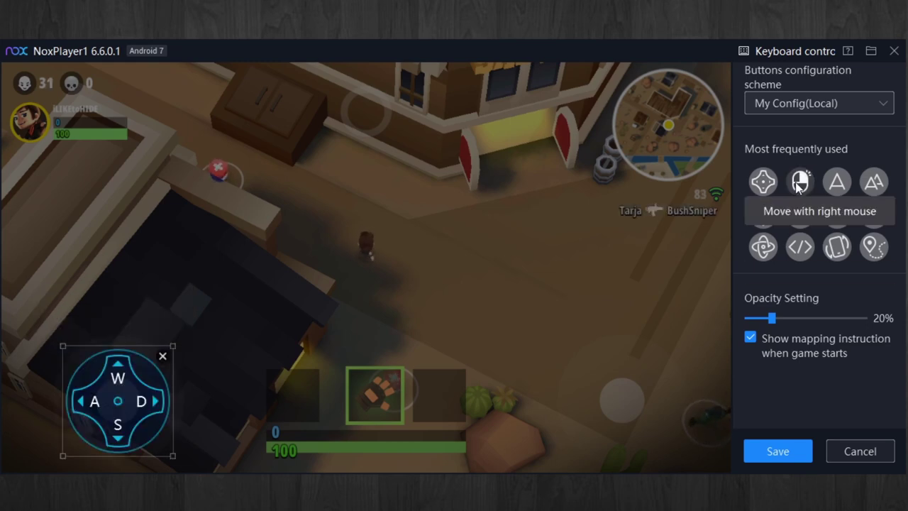
drag(800, 182, 622, 399)
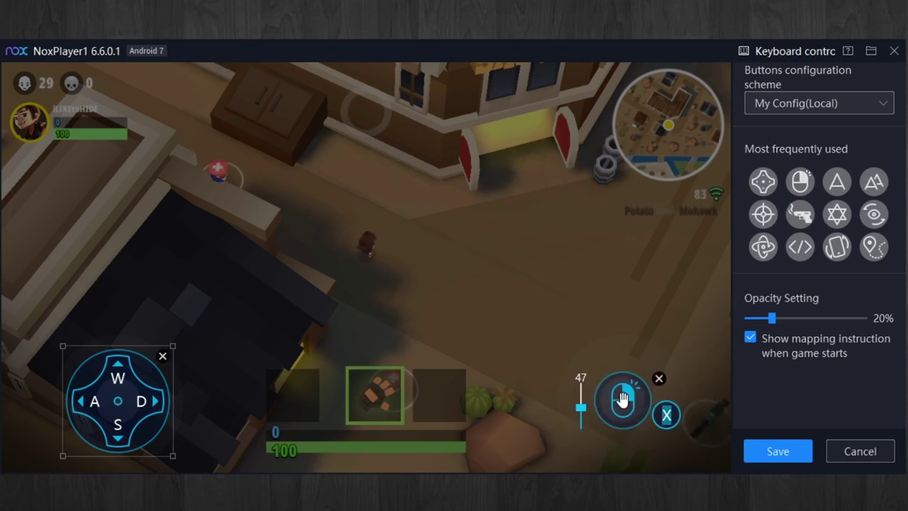
drag(622, 400, 619, 400)
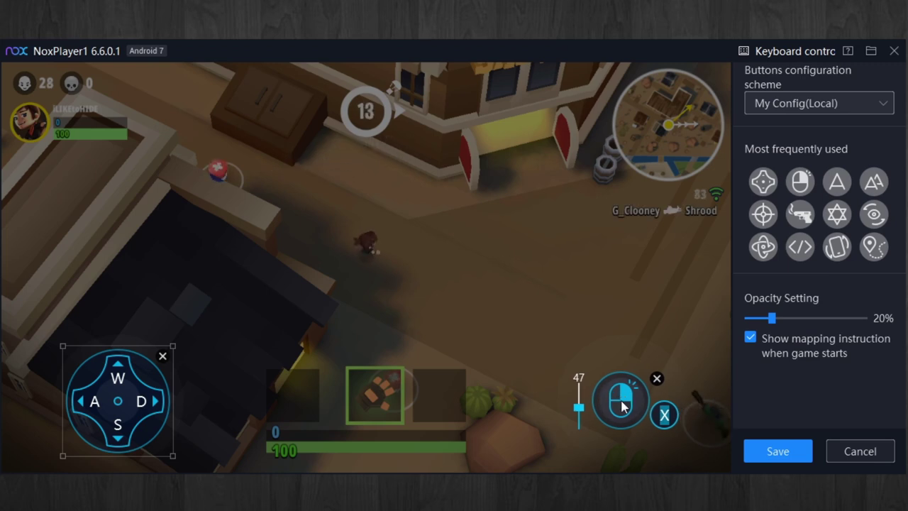
drag(619, 400, 623, 406)
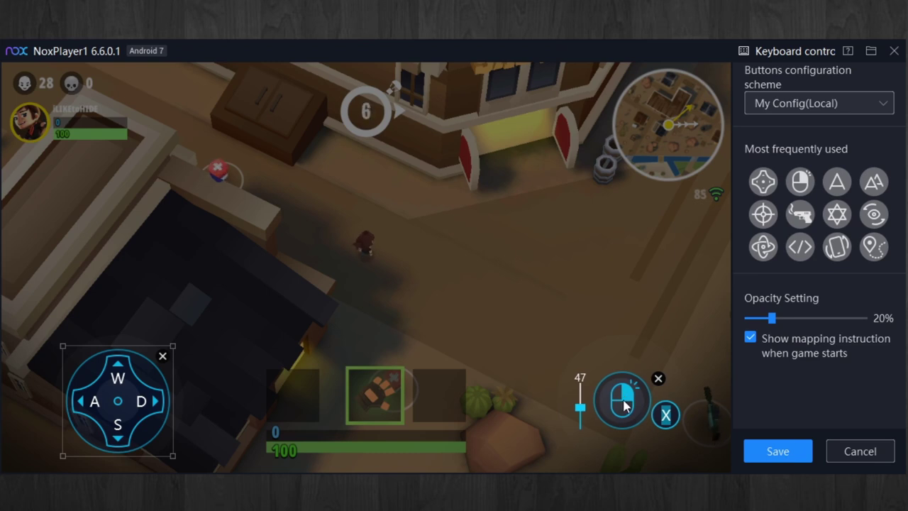
click(776, 447)
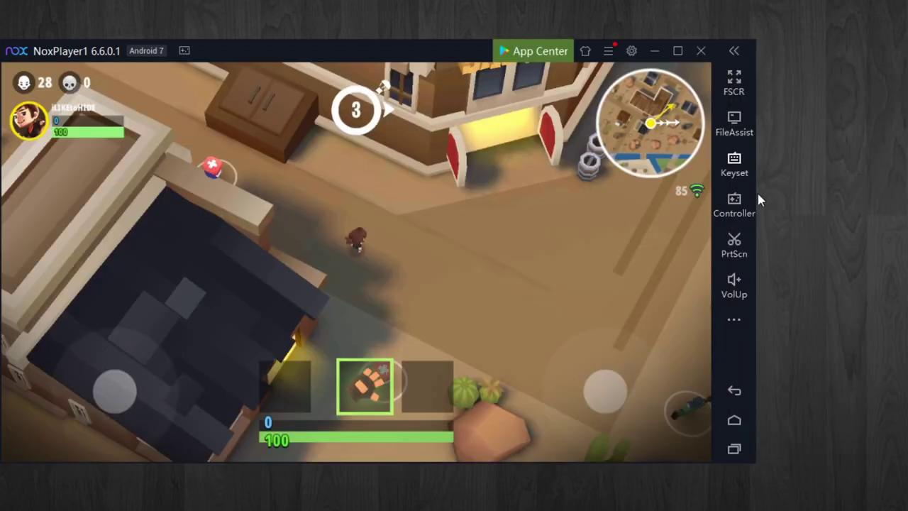
- Show the Controller mapping with L/R sticks, LB, RB and Start, nudging the R stick down slightly
click(743, 200)
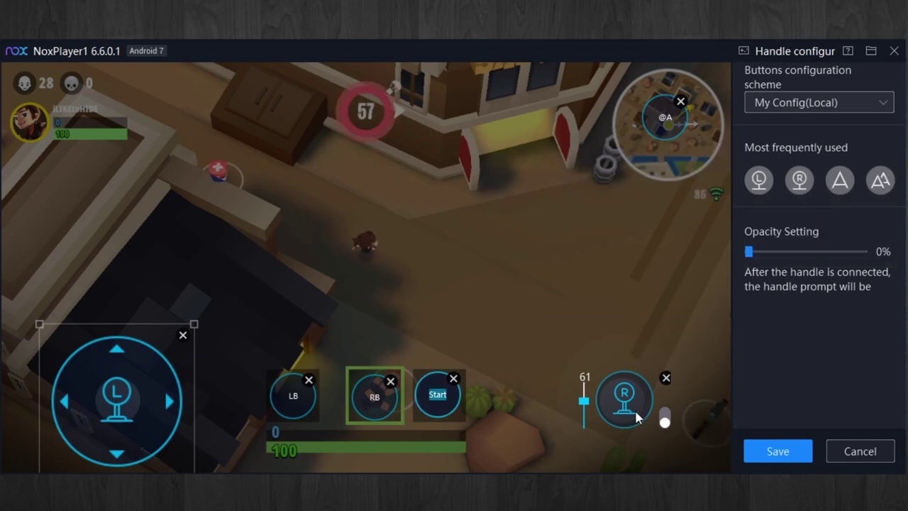
drag(633, 407, 632, 410)
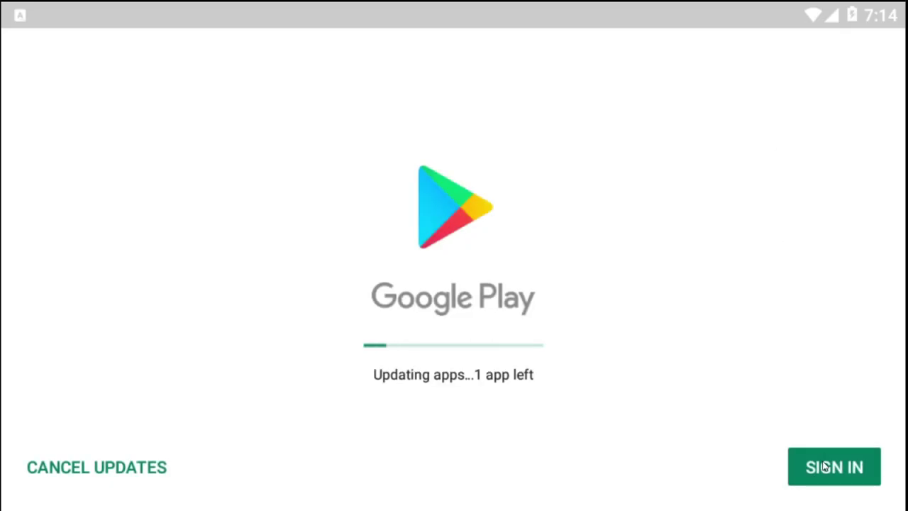
click(825, 466)
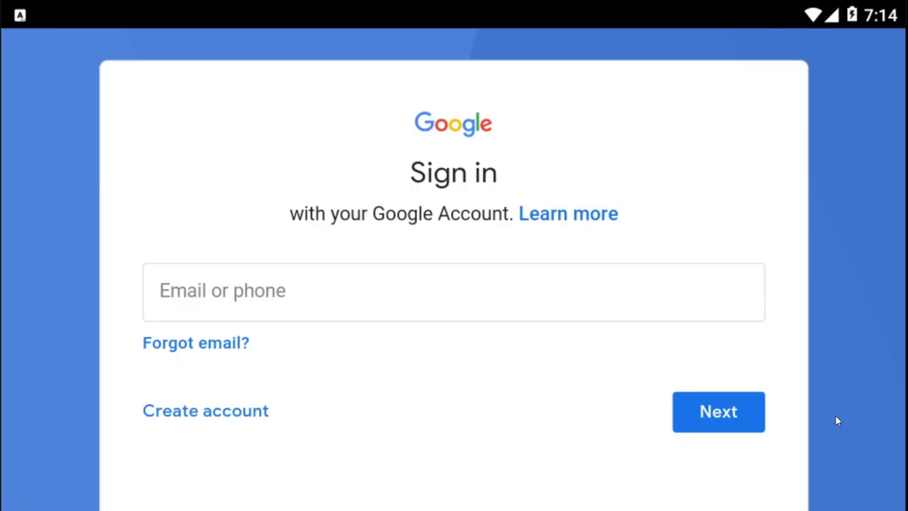
click(537, 300)
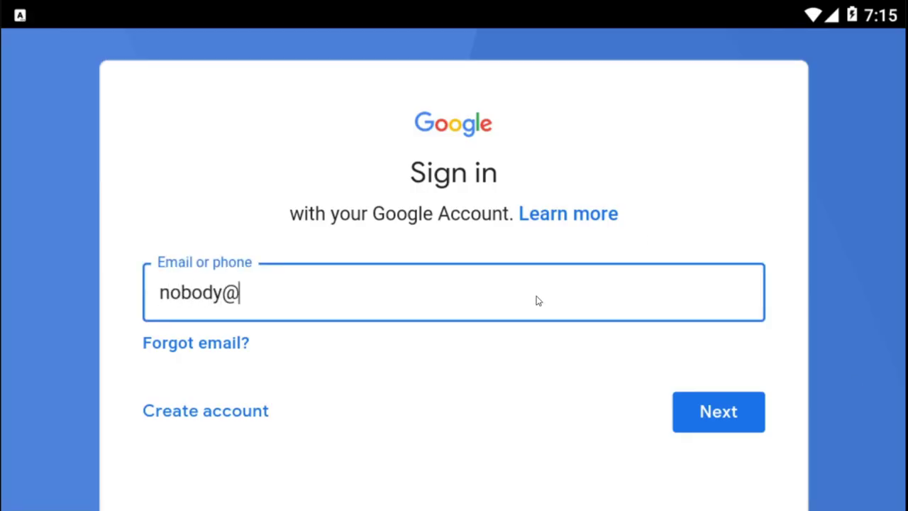
click(741, 429)
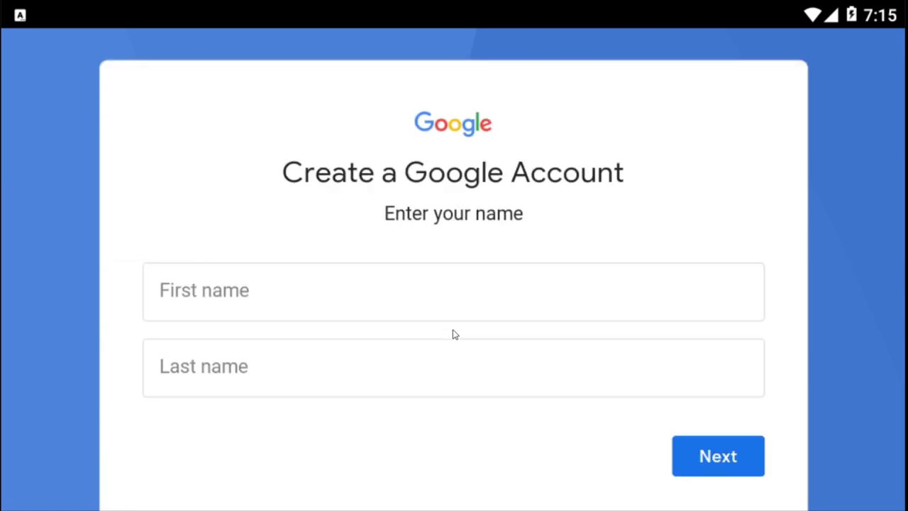
- Enter first name 'someone' and last name 'anonymous' and continue account creation
click(475, 294)
text(s)
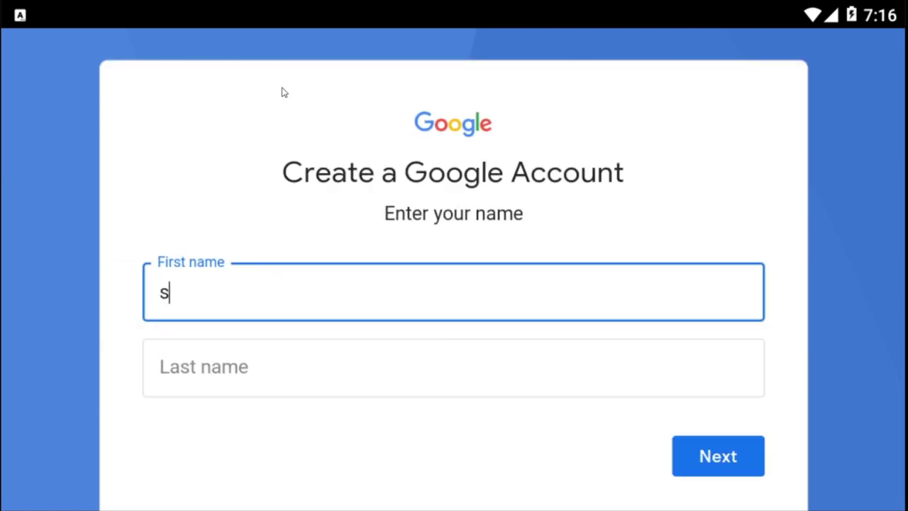
text(omeone)
key(Tab)
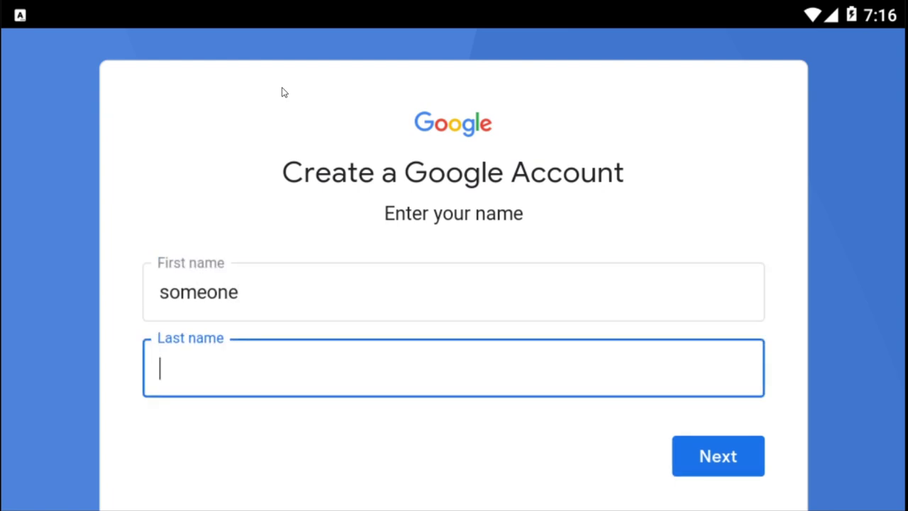
text(anonymou)
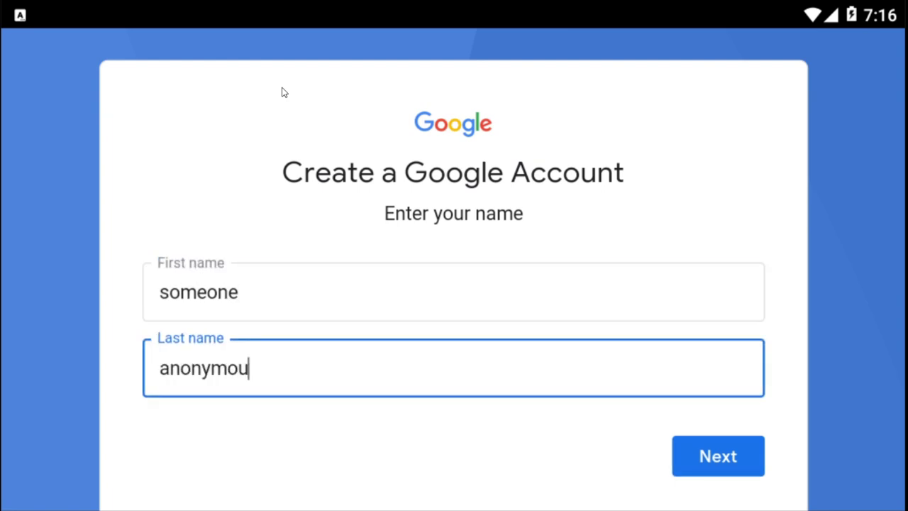
text(s)
click(738, 476)
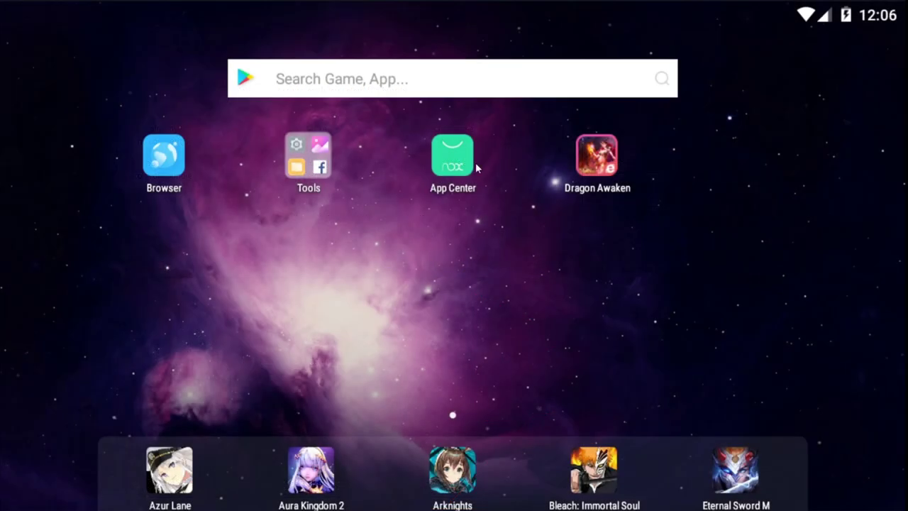
- Look through the Tools folder, close it, and launch App Center from the home screen
click(318, 176)
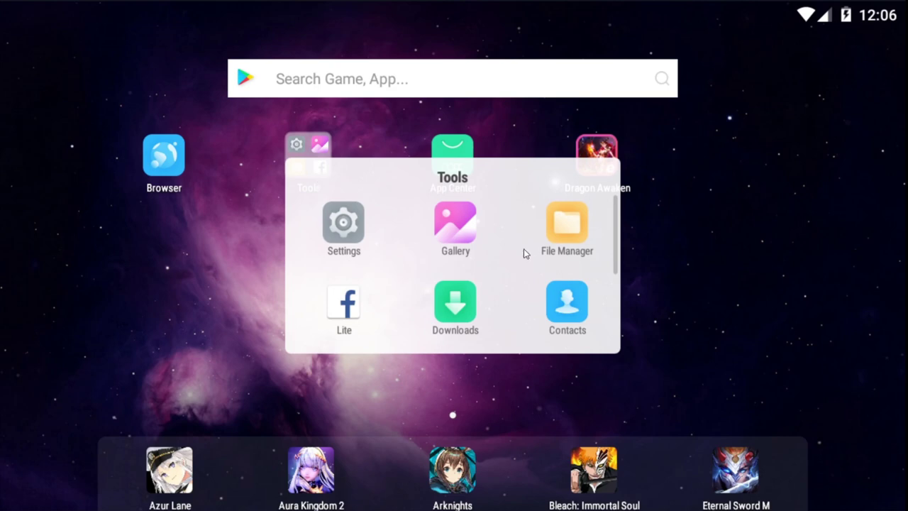
scroll(523, 253, down, 3)
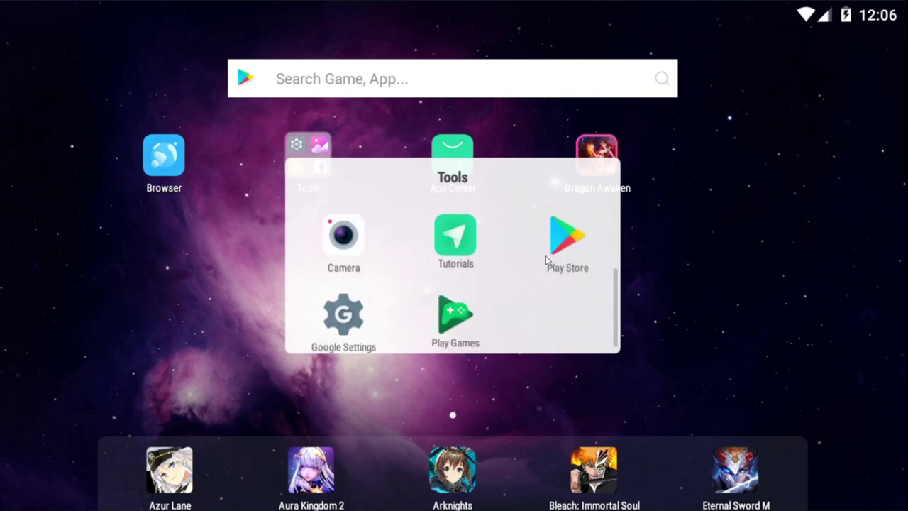
key(Escape)
click(450, 156)
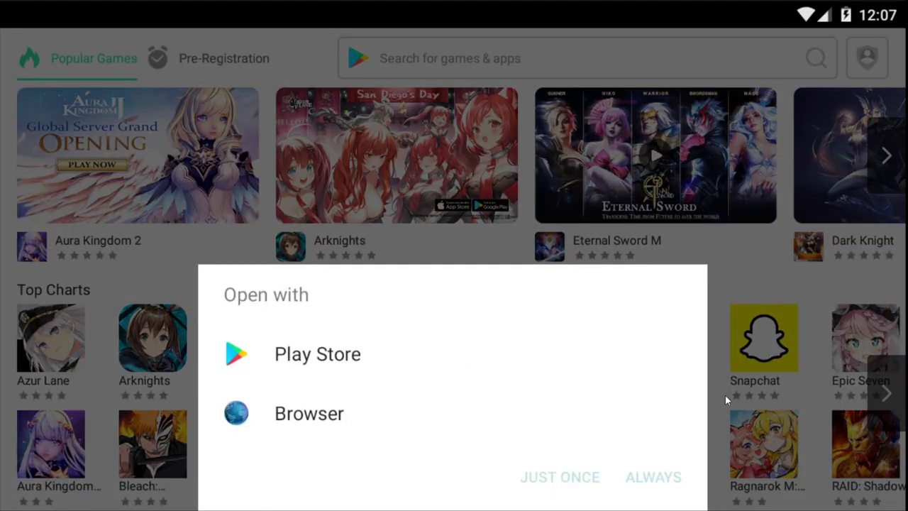
- Open the link with Play Store, just this once
click(331, 358)
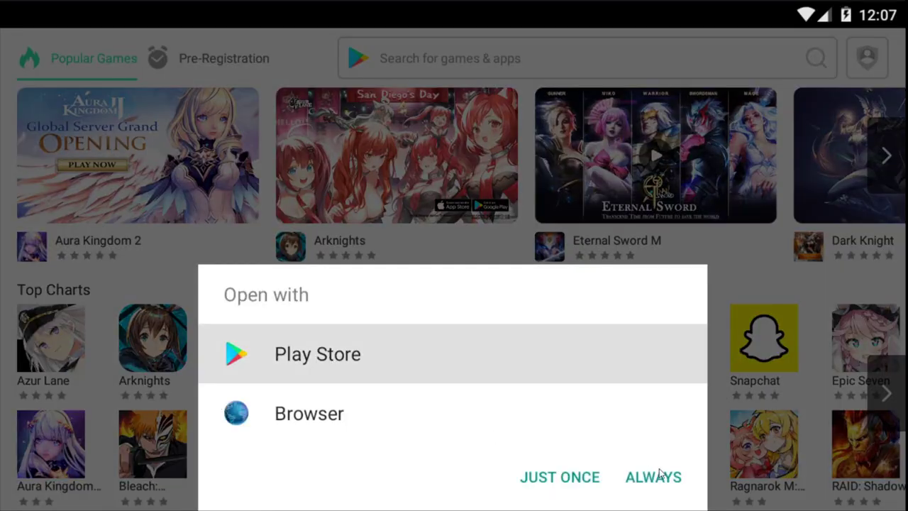
click(587, 479)
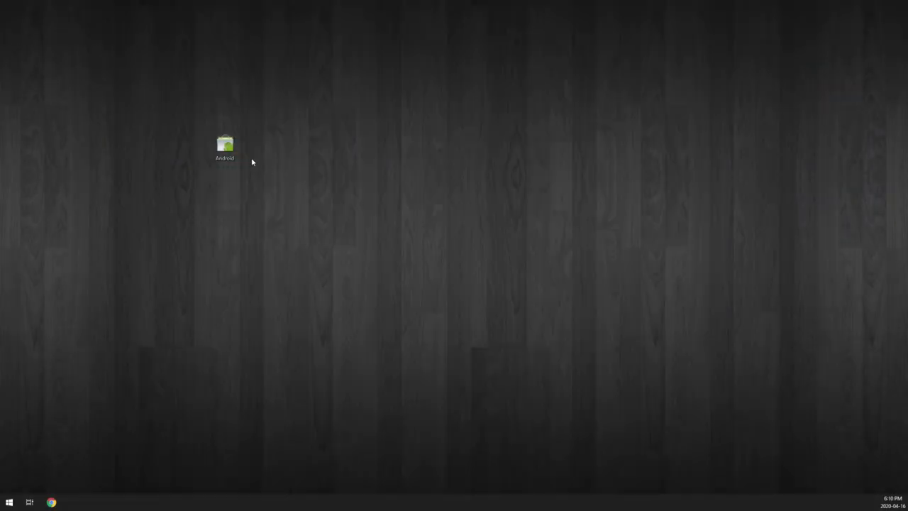
double_click(234, 149)
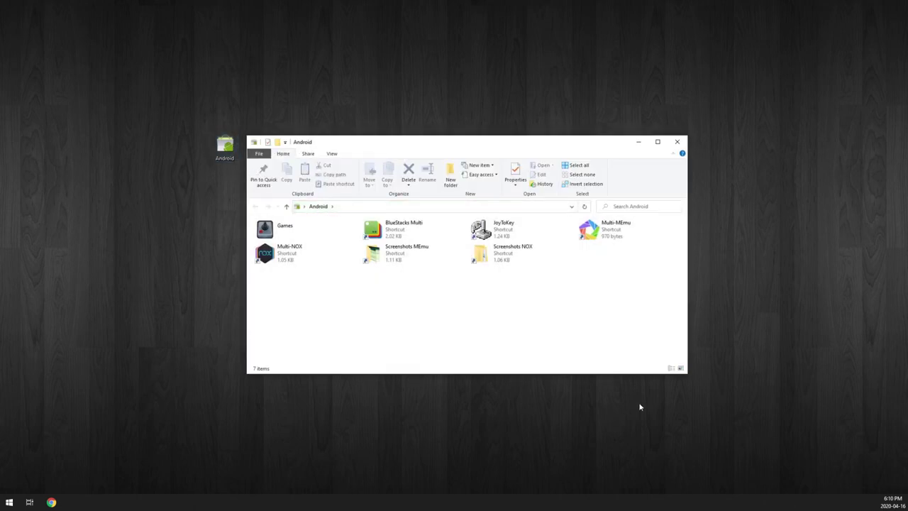
click(645, 233)
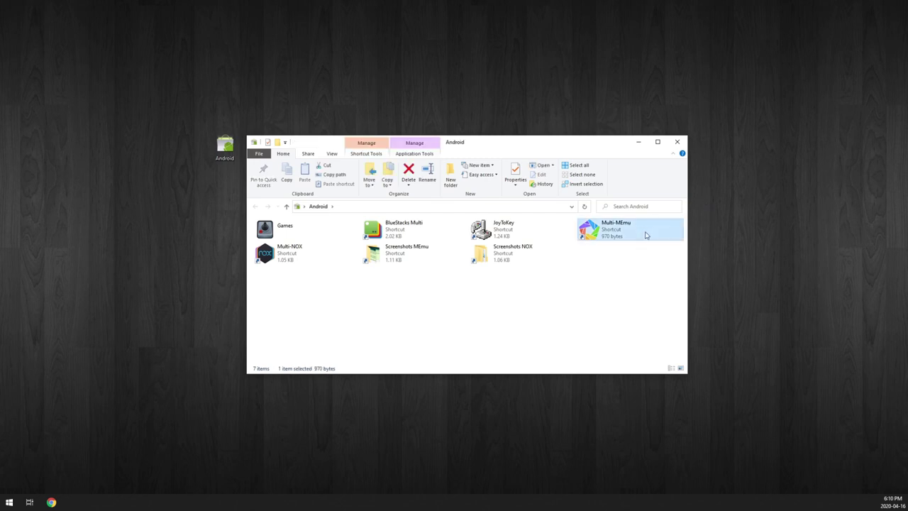
click(681, 147)
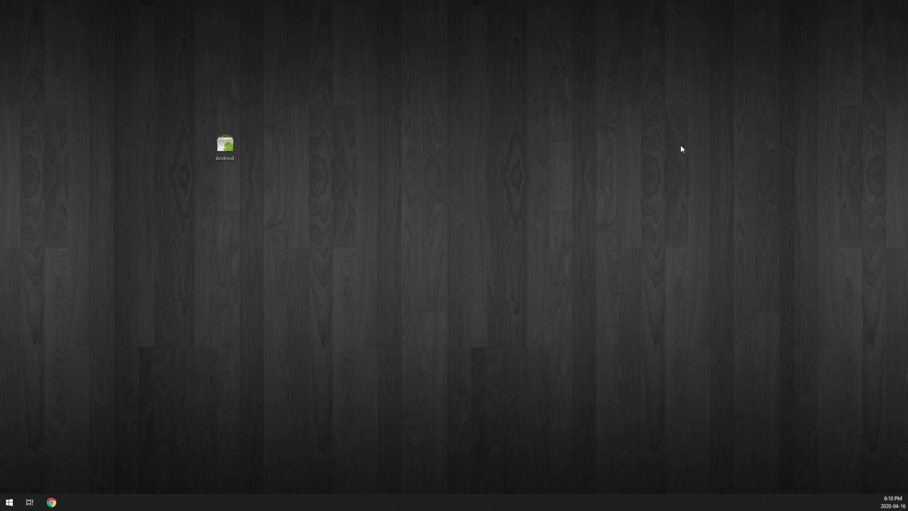